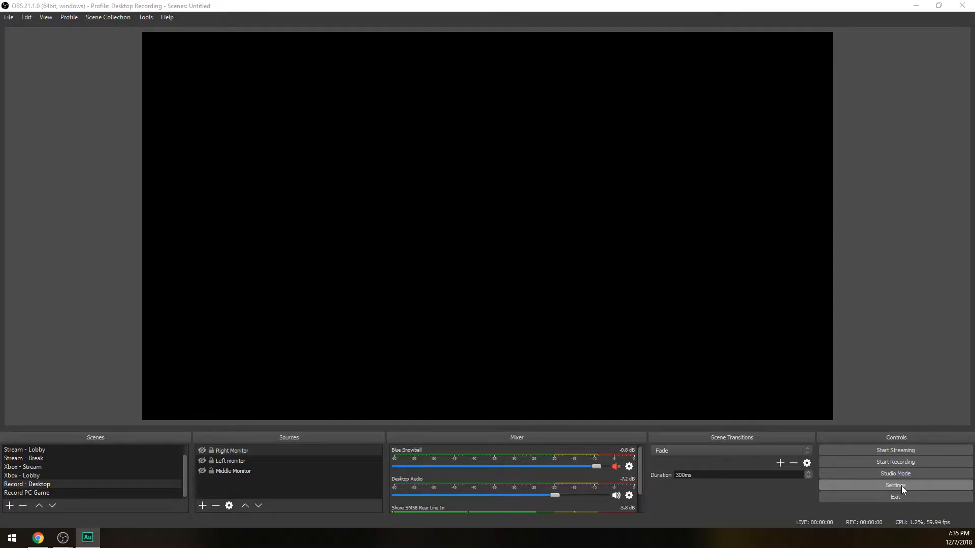
# Set the audio sample rate to 48khz in the settings and apply the change
pyautogui.click(900, 485)
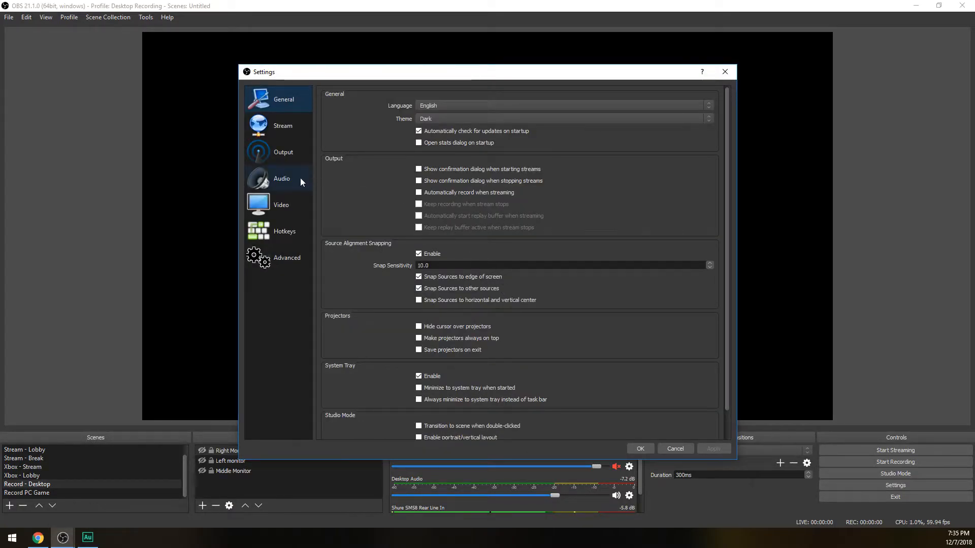
pyautogui.click(282, 176)
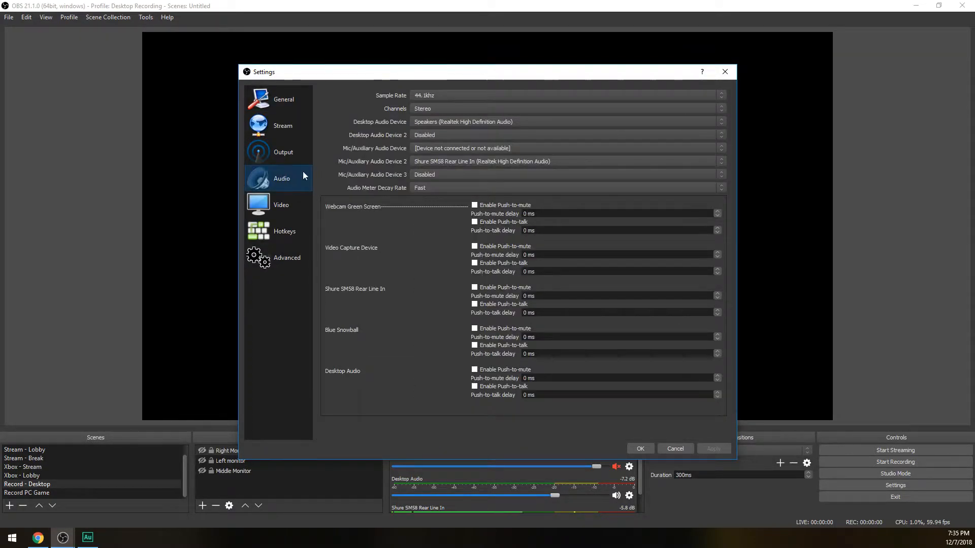
pyautogui.click(438, 95)
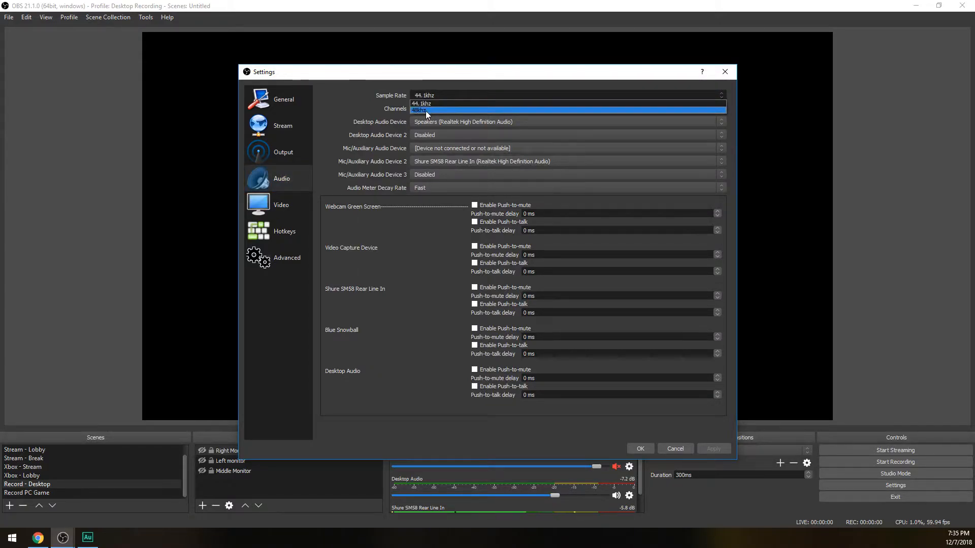
pyautogui.click(426, 110)
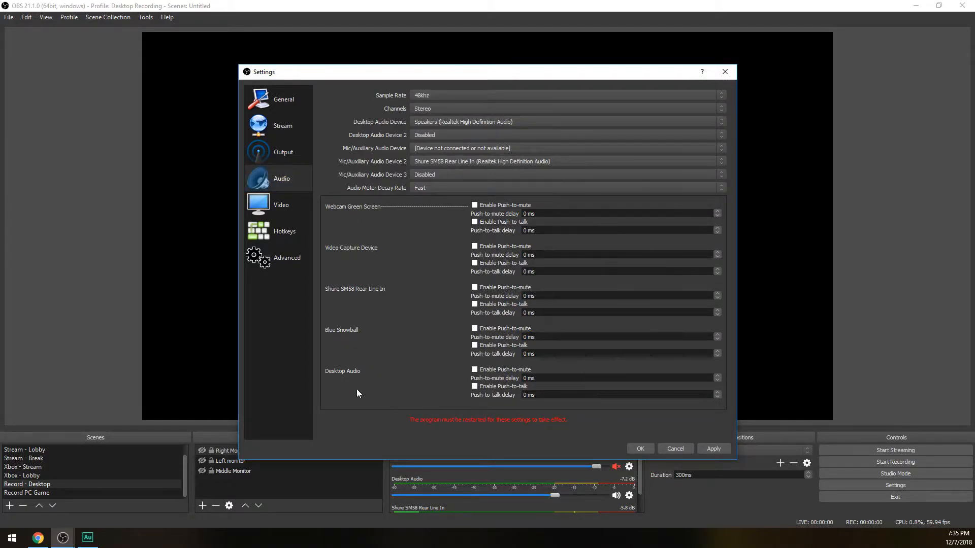
pyautogui.click(714, 449)
pyautogui.click(640, 448)
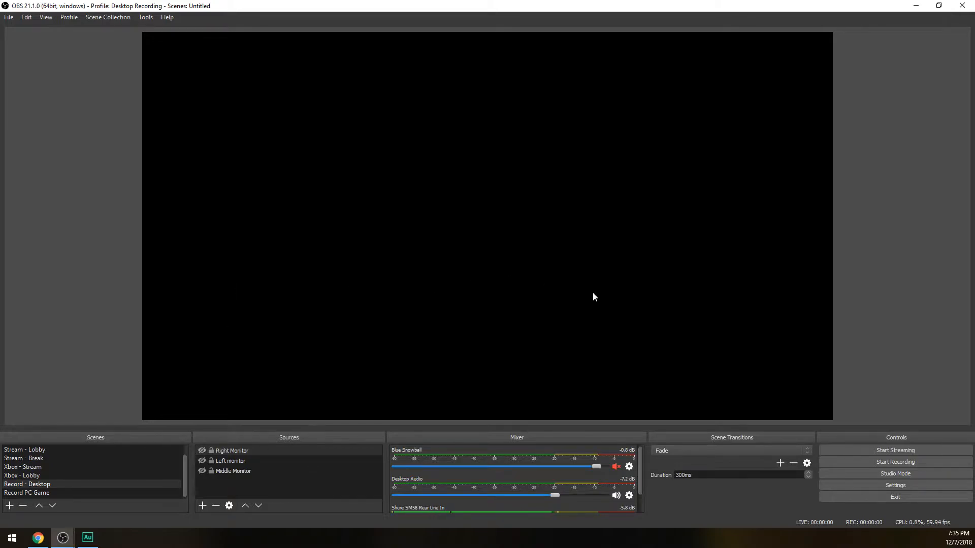
# Set the stream type to Streaming Services with Mixer.com - FTL as the service, and apply it
pyautogui.click(894, 485)
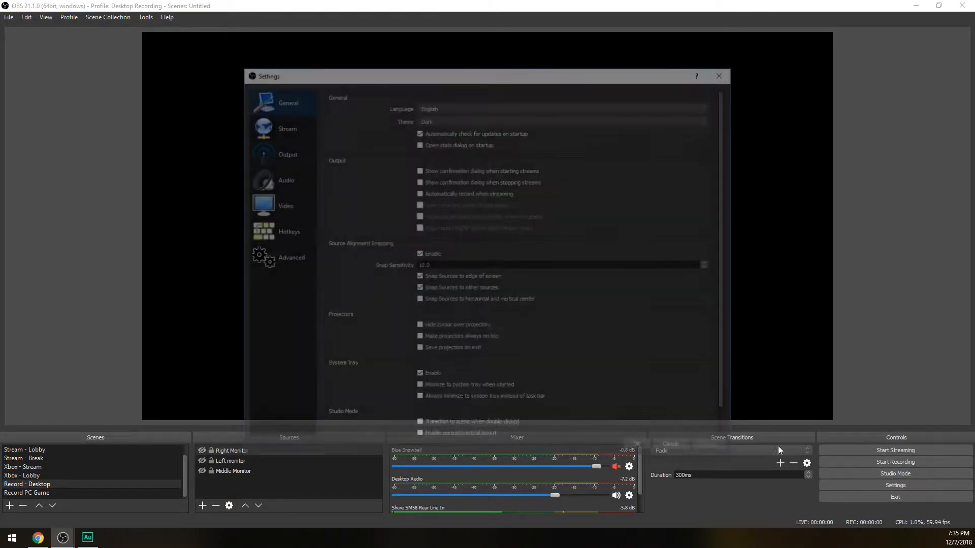
pyautogui.click(278, 125)
pyautogui.click(450, 96)
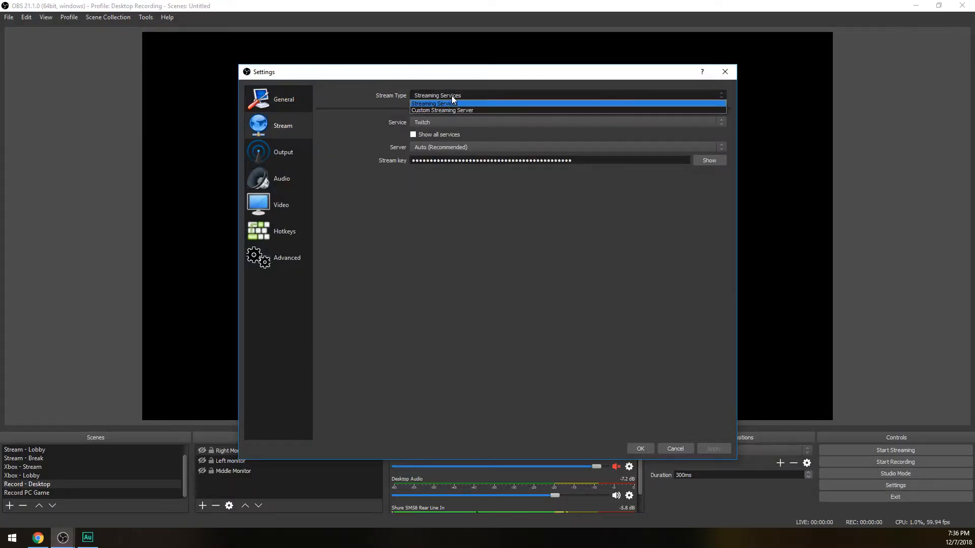
pyautogui.click(443, 104)
pyautogui.click(438, 124)
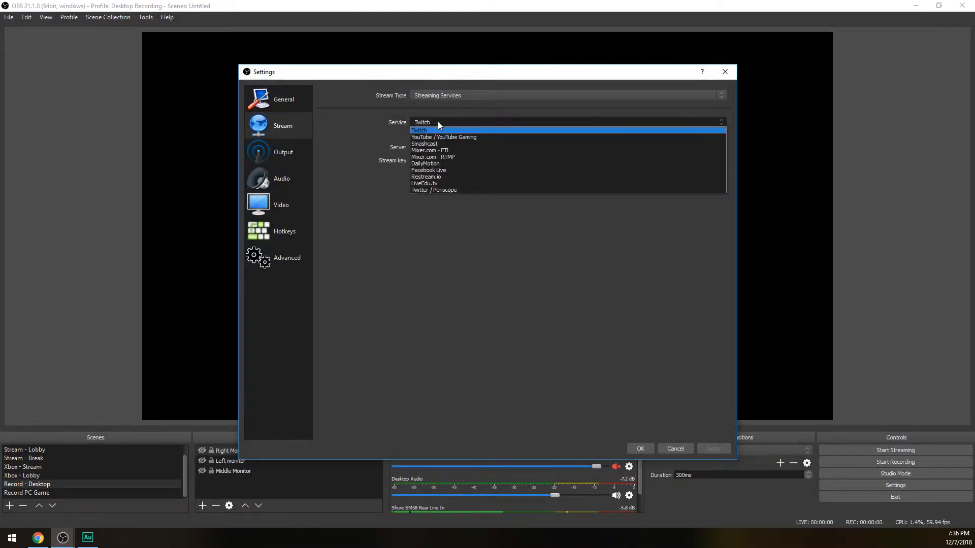
pyautogui.click(431, 150)
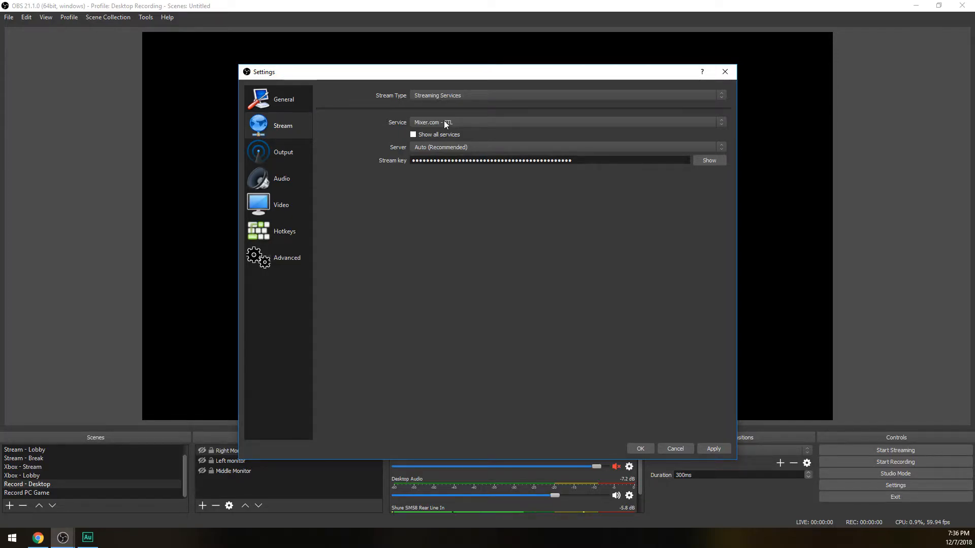
pyautogui.click(717, 449)
# Set the scaled output resolution to 1280x720 with the Bicubic (Sharpened scaling, 16 samples) downscale filter and a common FPS value of 30
pyautogui.click(290, 206)
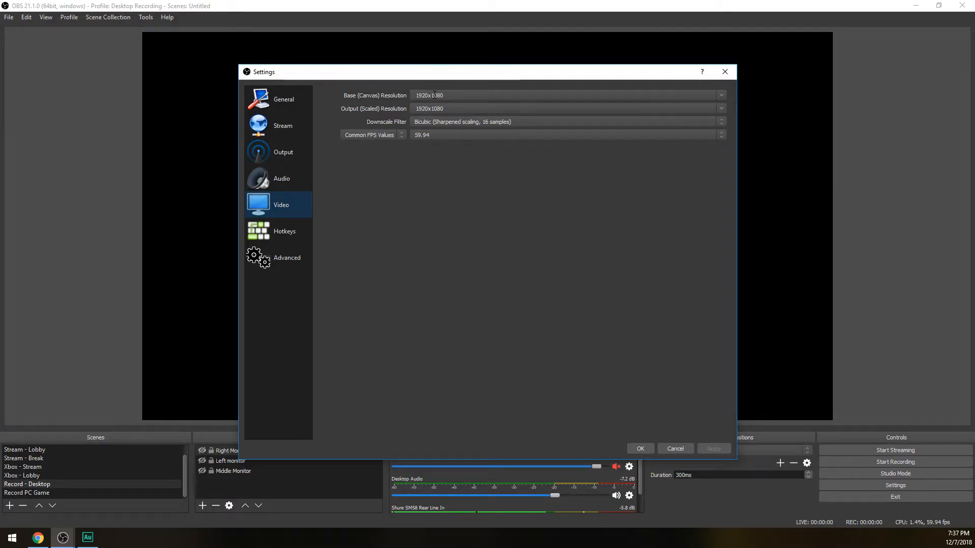
pyautogui.click(722, 109)
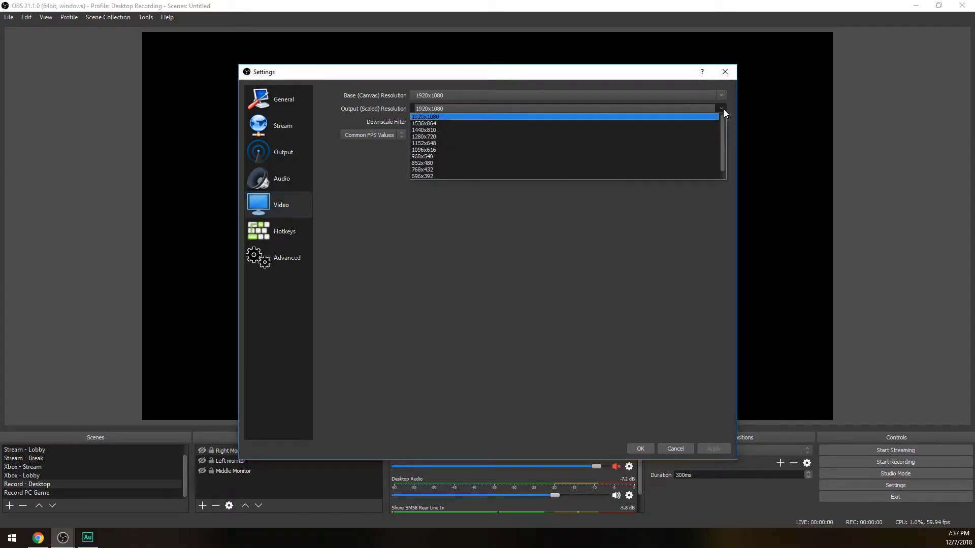
pyautogui.click(435, 137)
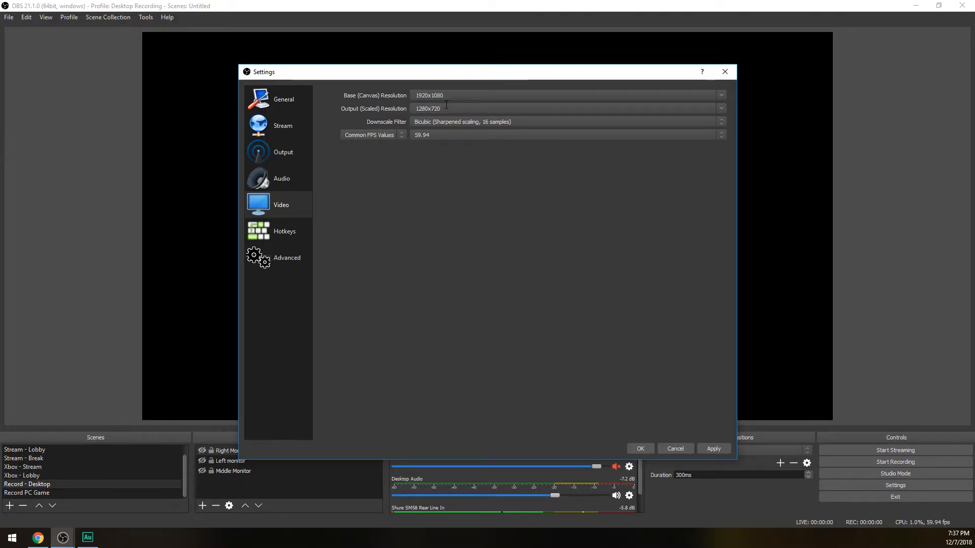
pyautogui.click(489, 121)
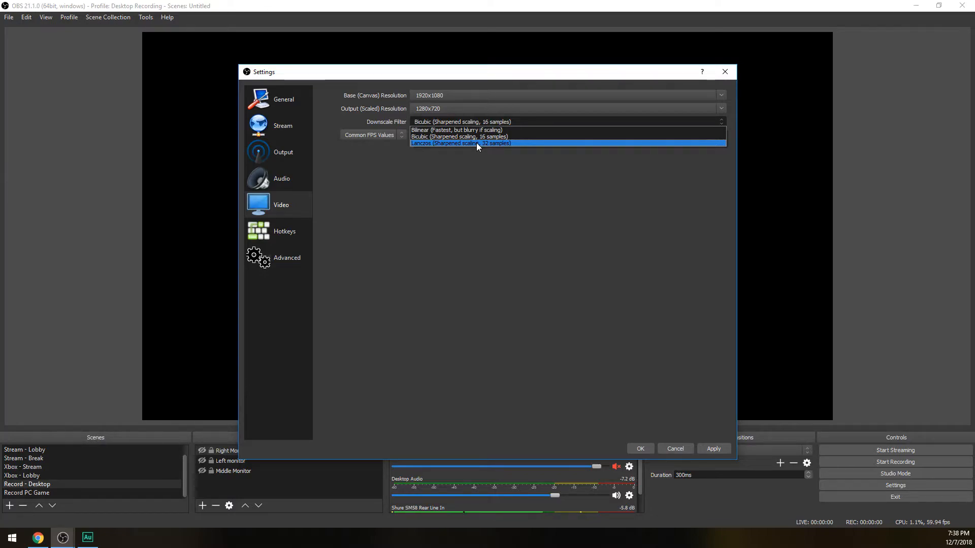
pyautogui.click(464, 137)
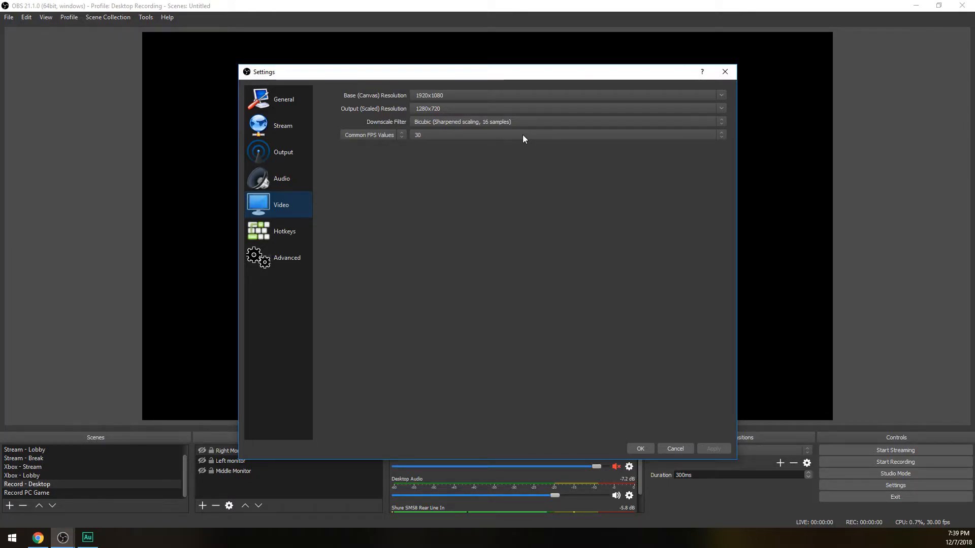
pyautogui.click(450, 134)
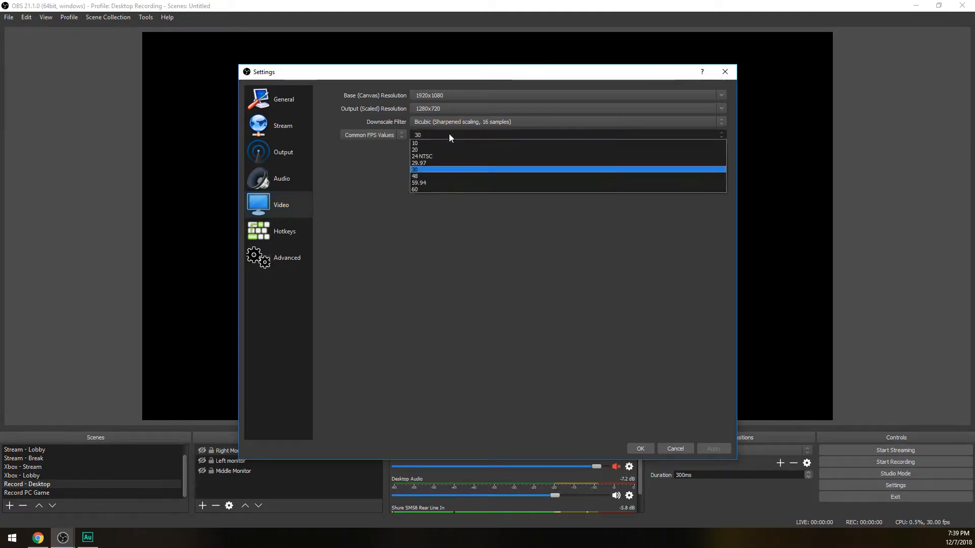
pyautogui.click(424, 201)
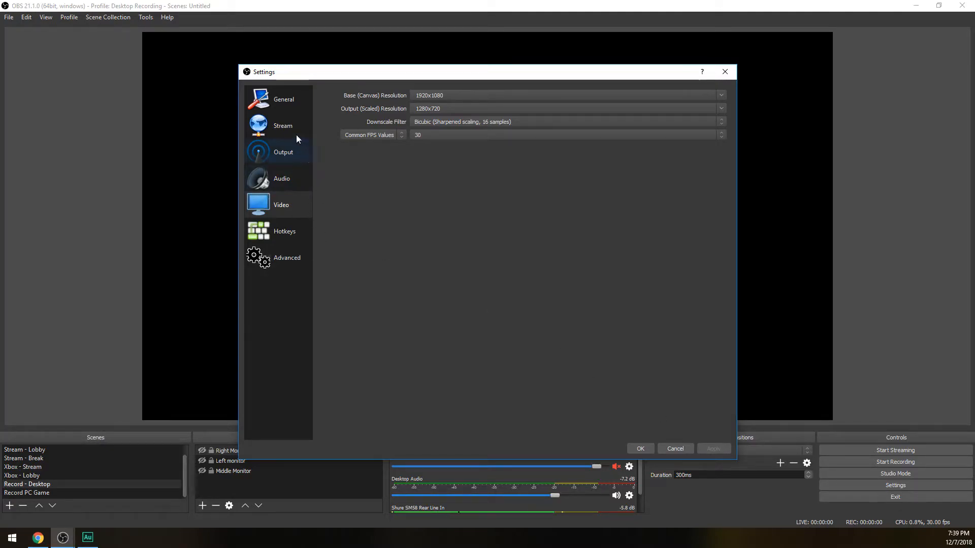
# Choose the Advanced output mode in the output settings
pyautogui.click(293, 154)
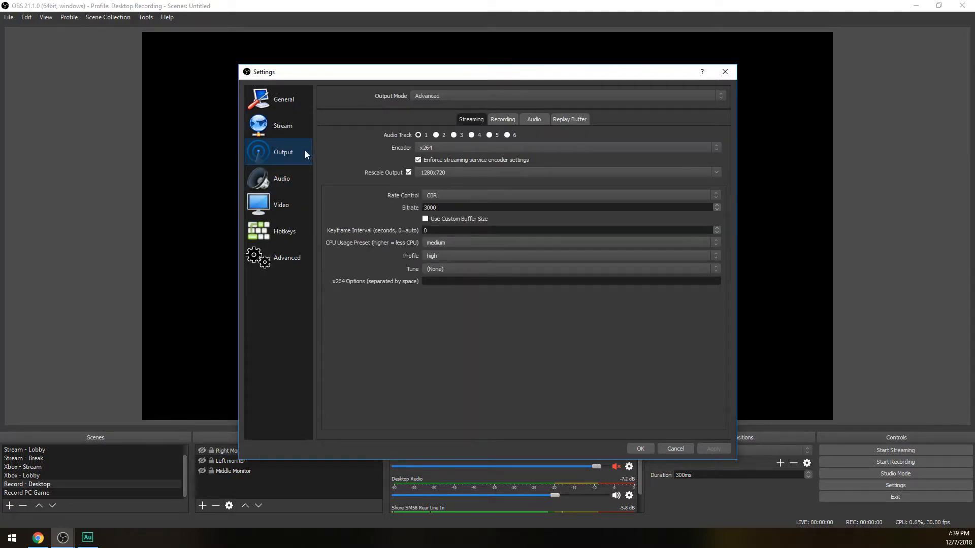
pyautogui.click(450, 95)
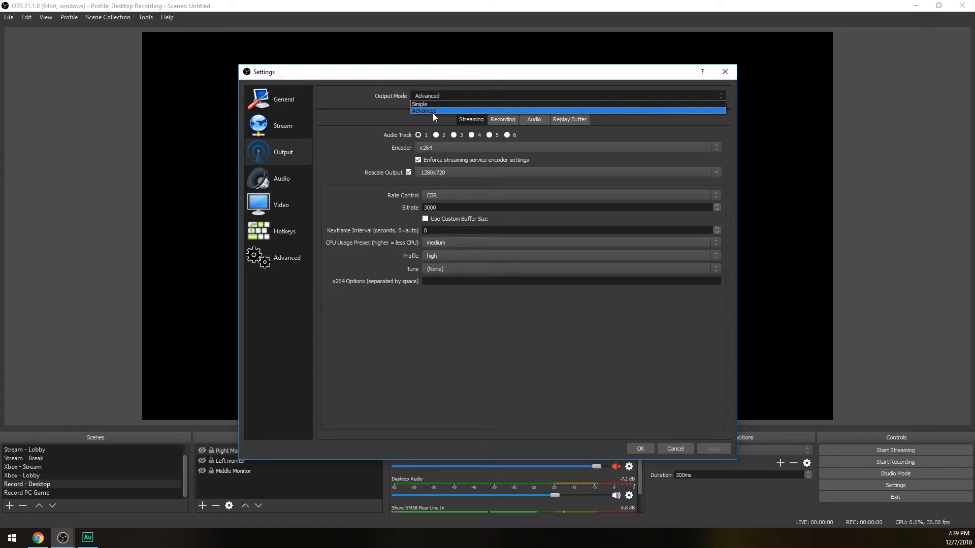
pyautogui.click(433, 111)
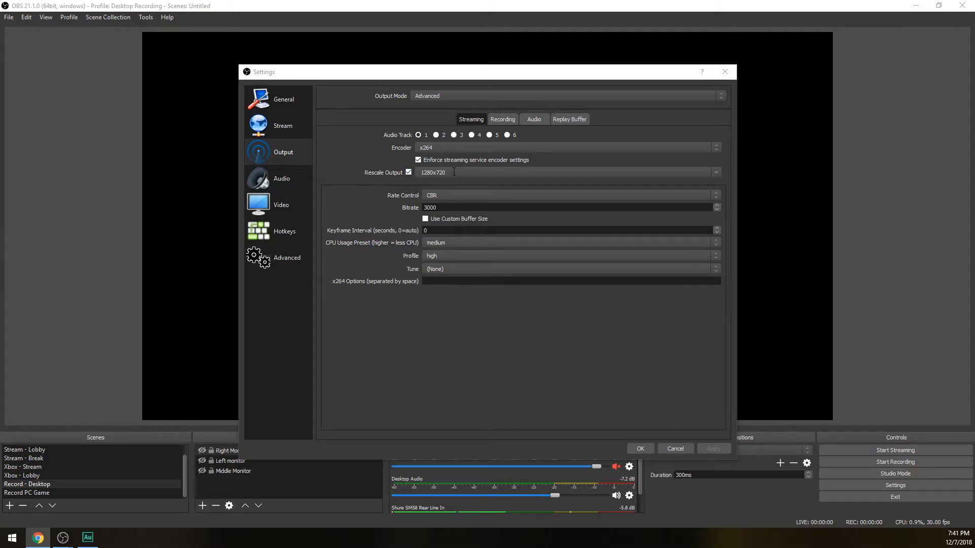
# Try the CBR, ABR, VBR and CRF rate control modes for the streaming encoder
pyautogui.click(453, 195)
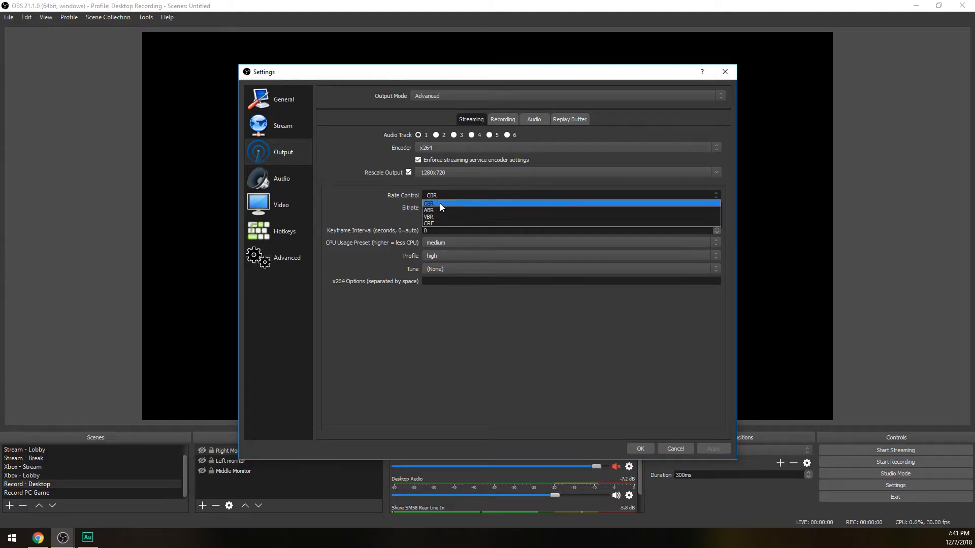
pyautogui.click(440, 205)
pyautogui.doubleClick(431, 208)
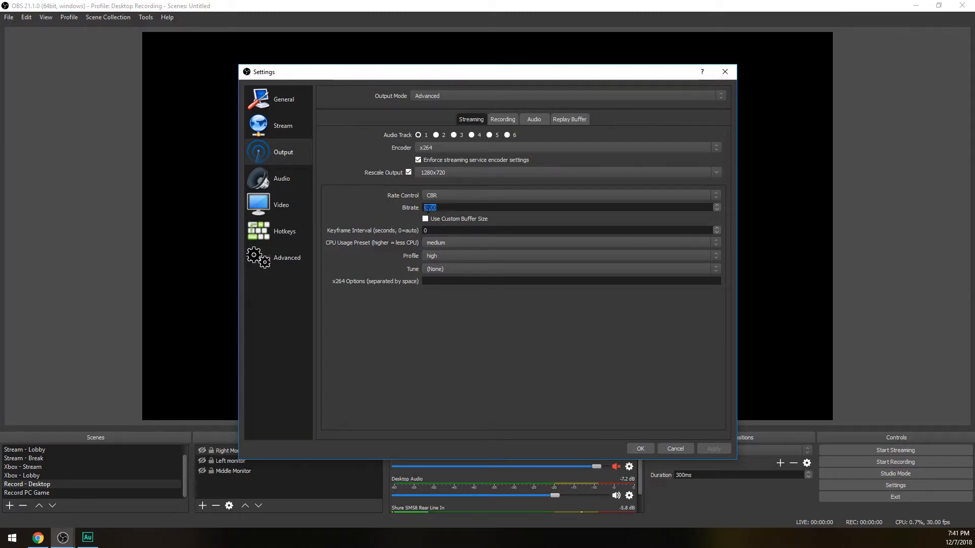
pyautogui.click(449, 194)
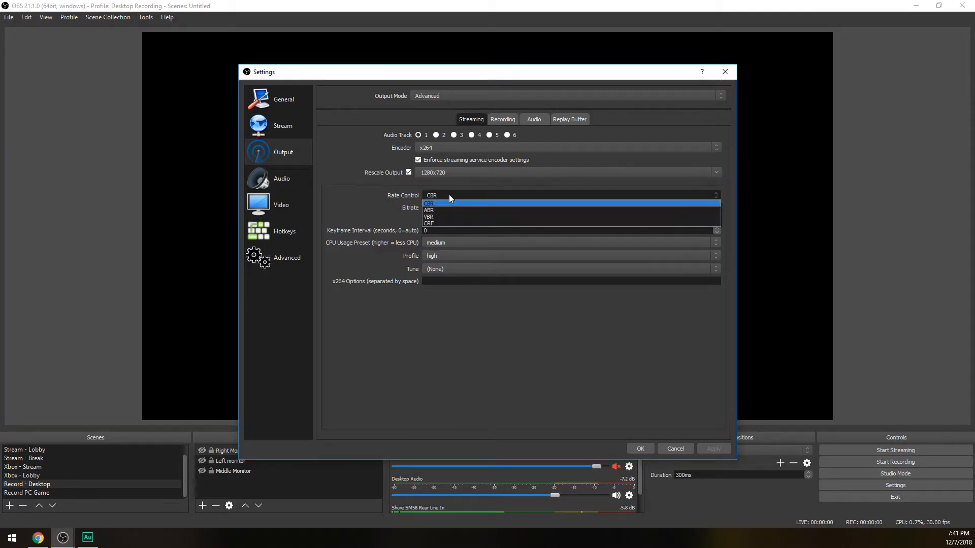
pyautogui.click(440, 208)
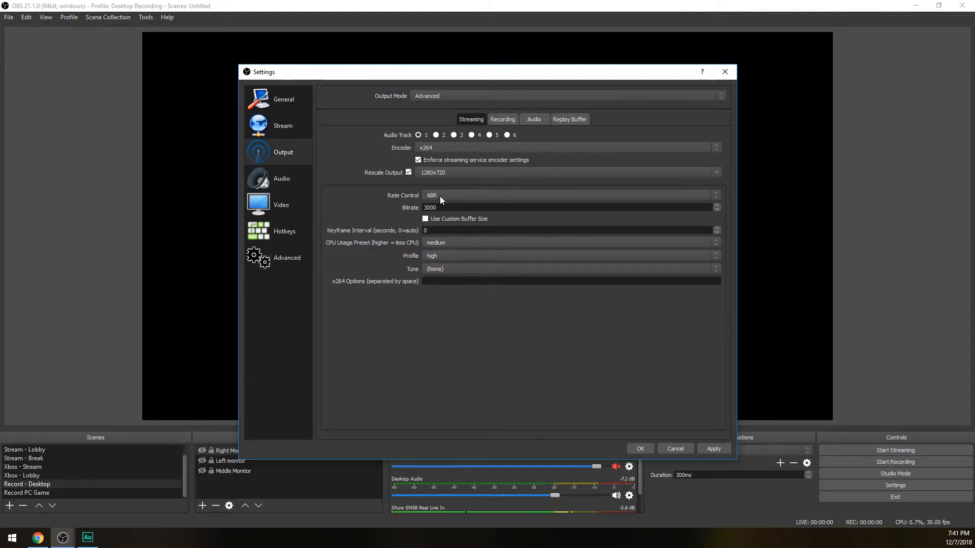
pyautogui.scroll(-1, 440, 196)
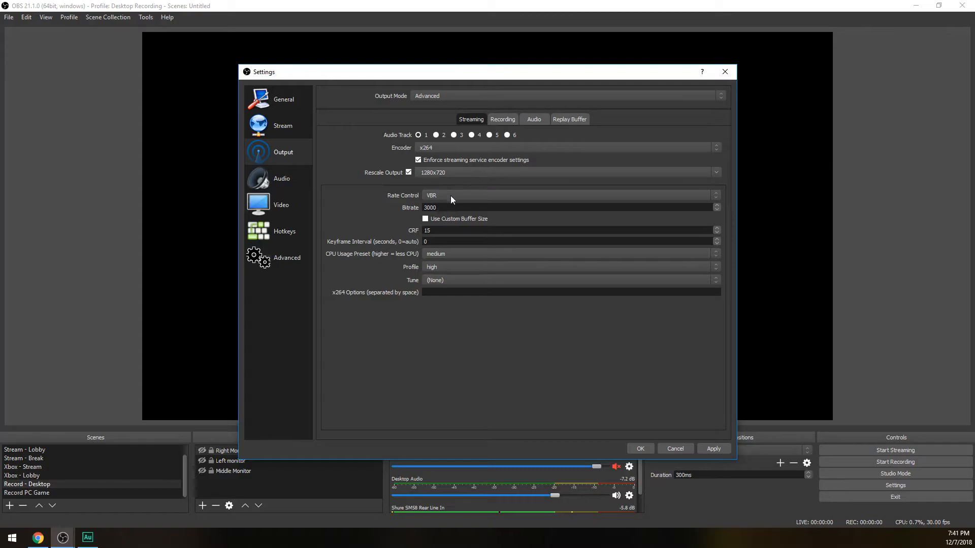
pyautogui.doubleClick(443, 230)
pyautogui.click(454, 192)
pyautogui.click(436, 199)
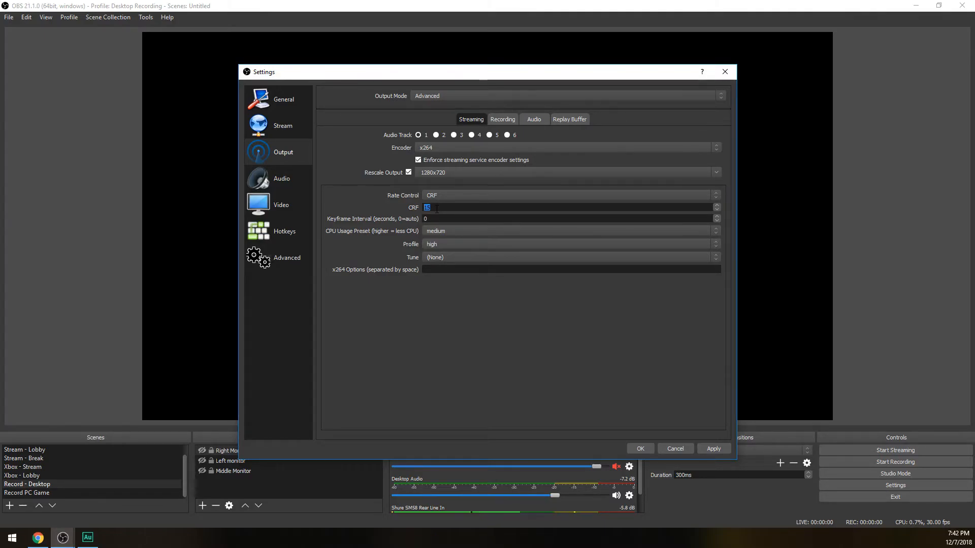
# Set the streaming encoder's rate control to ABR with a bitrate of 2500
pyautogui.click(437, 194)
pyautogui.click(437, 210)
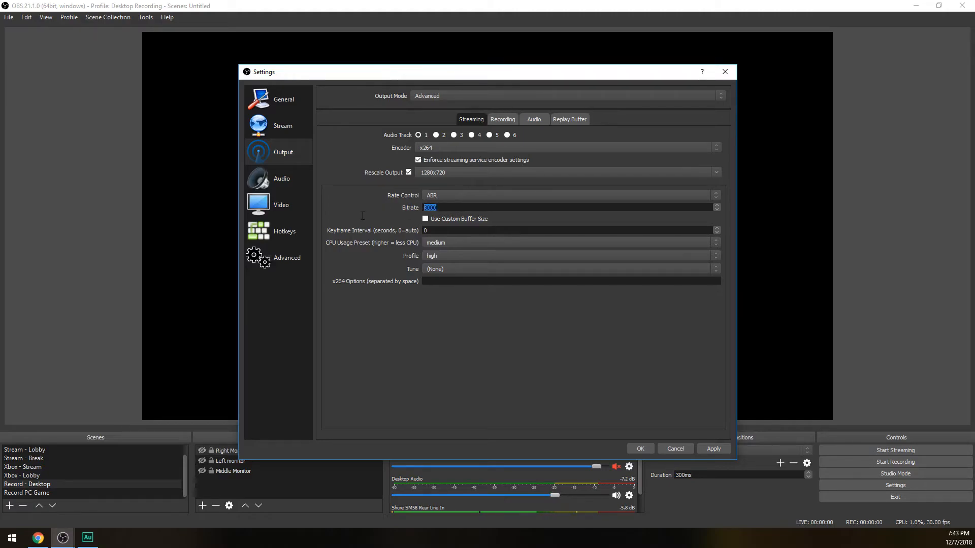
pyautogui.write('2500')
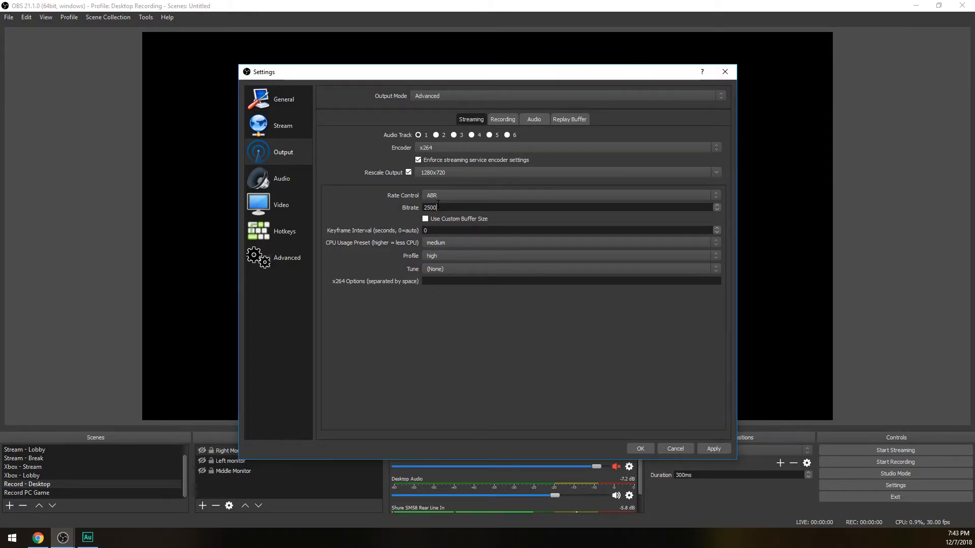
pyautogui.hotkey('ctrl', 'a')
pyautogui.write('3500')
pyautogui.press('BackSpace')
pyautogui.press('BackSpace')
pyautogui.write('2500')
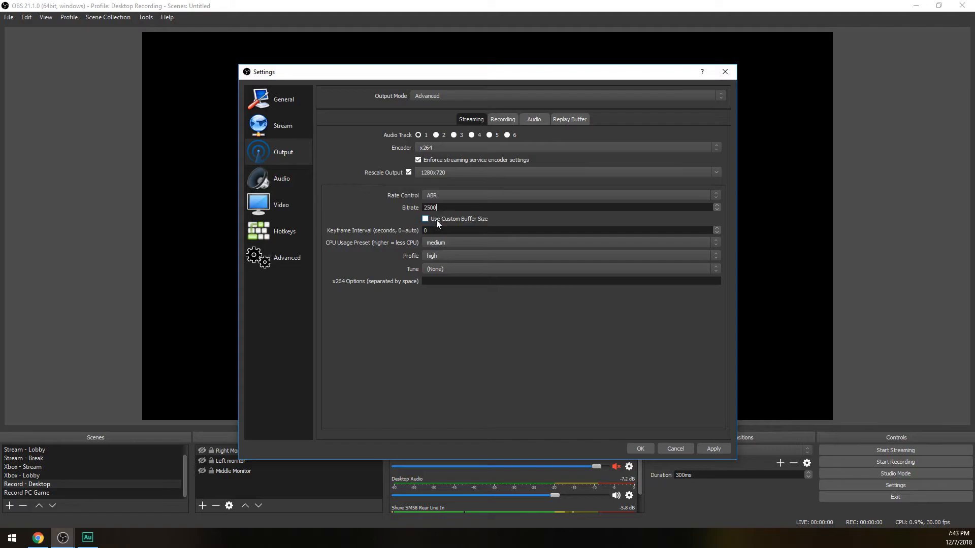
# Set the streaming encoder's keyframe interval to 1 second
pyautogui.press('Tab')
pyautogui.write('2')
pyautogui.press('Down')
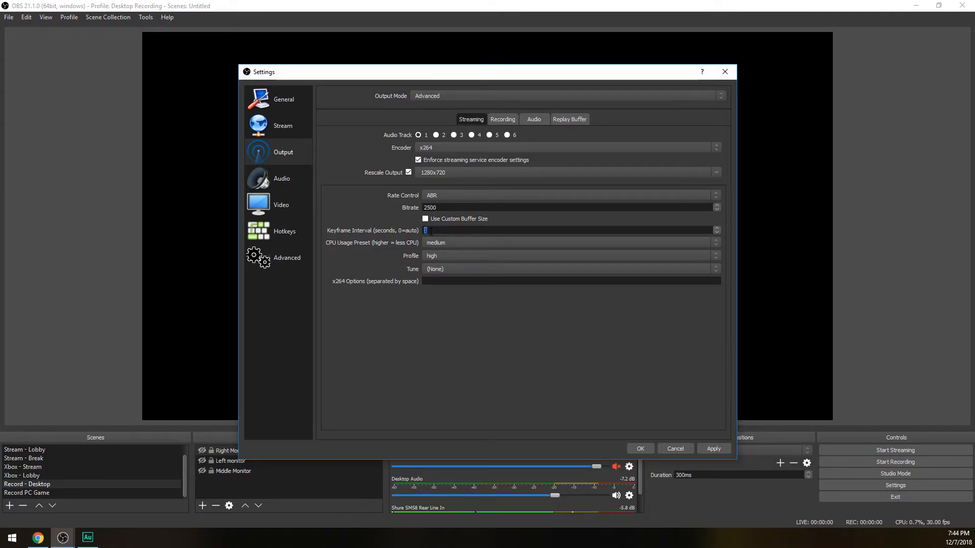
# Set the encoder's CPU usage preset to fast, with the high profile and tune set to (None)
pyautogui.click(445, 244)
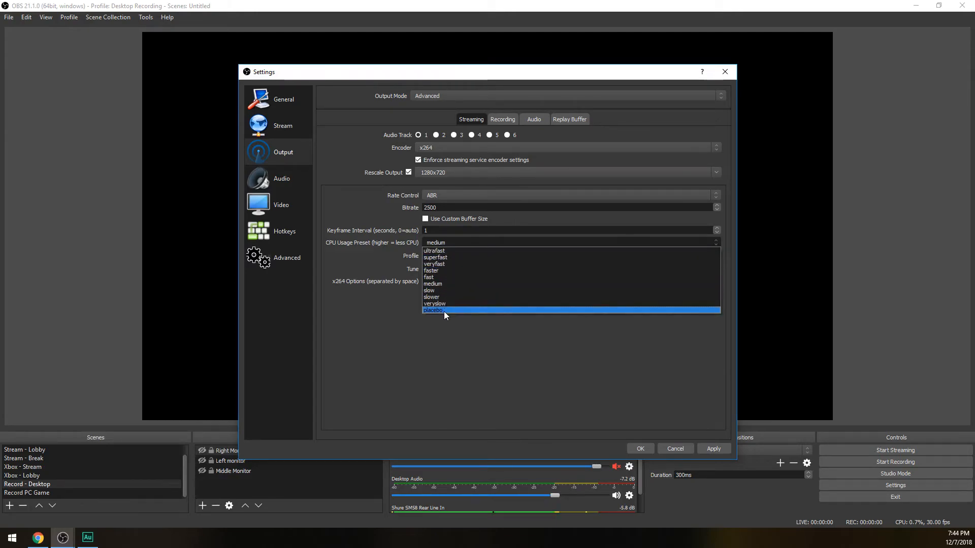
pyautogui.click(442, 276)
pyautogui.click(440, 256)
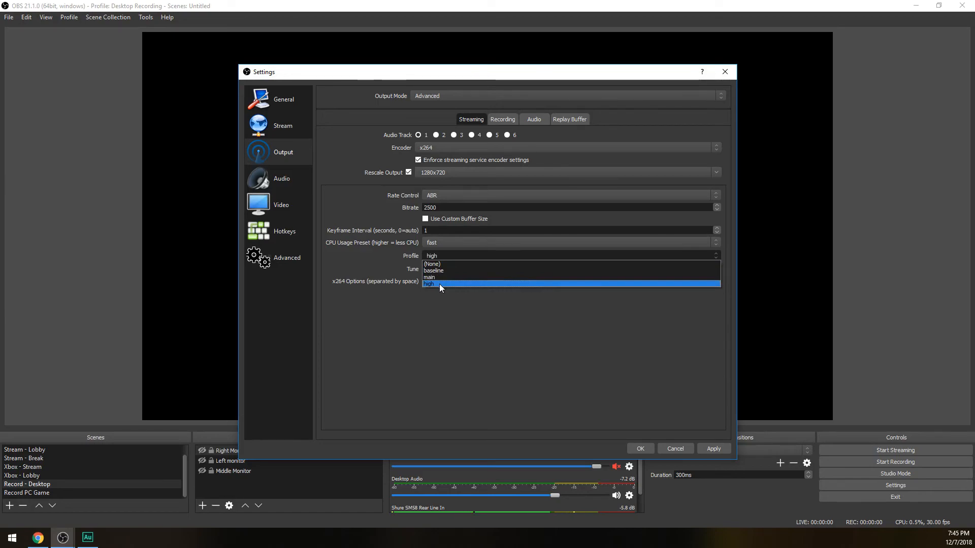
pyautogui.click(440, 285)
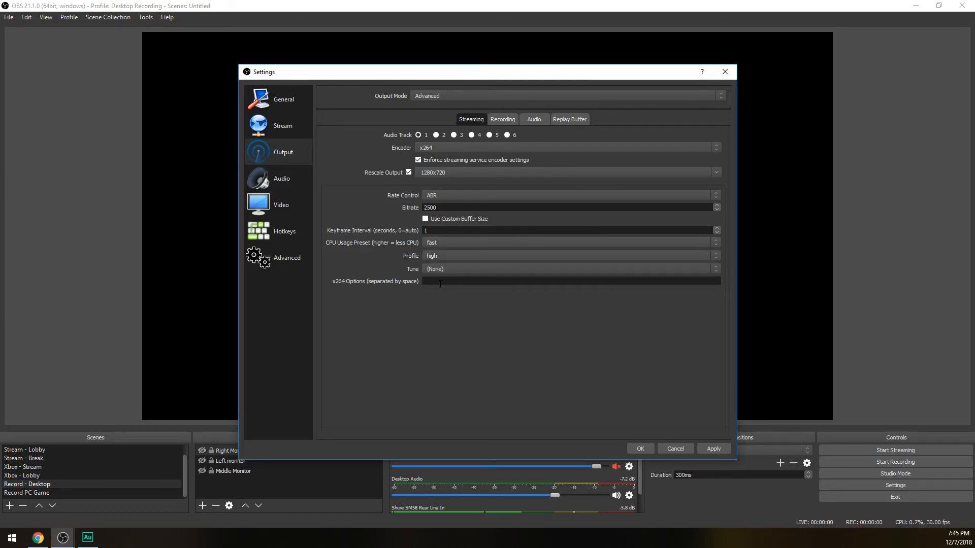
pyautogui.click(449, 269)
pyautogui.click(440, 276)
# Set the output (scaled) video resolution to 1920x1080 and the common FPS value to 60, and apply the changes
pyautogui.click(268, 203)
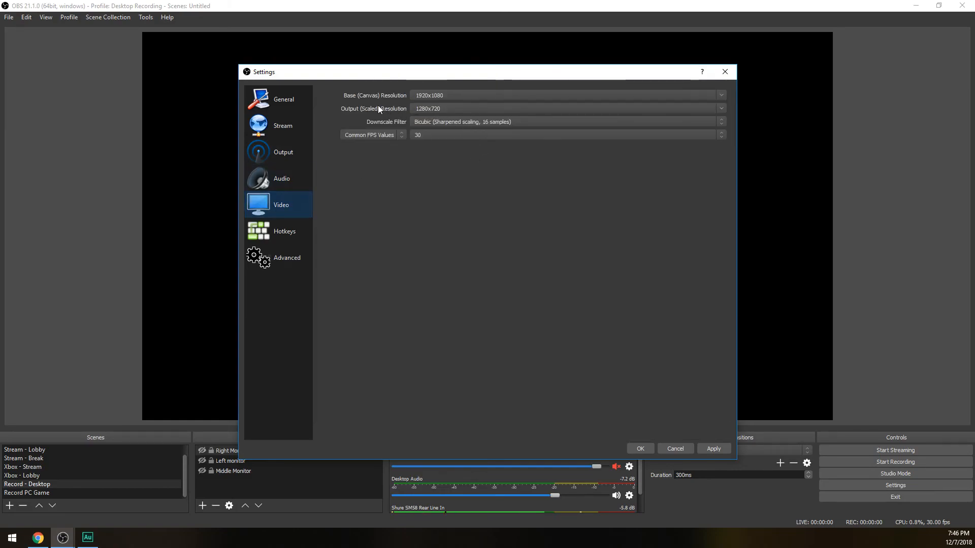
pyautogui.click(726, 110)
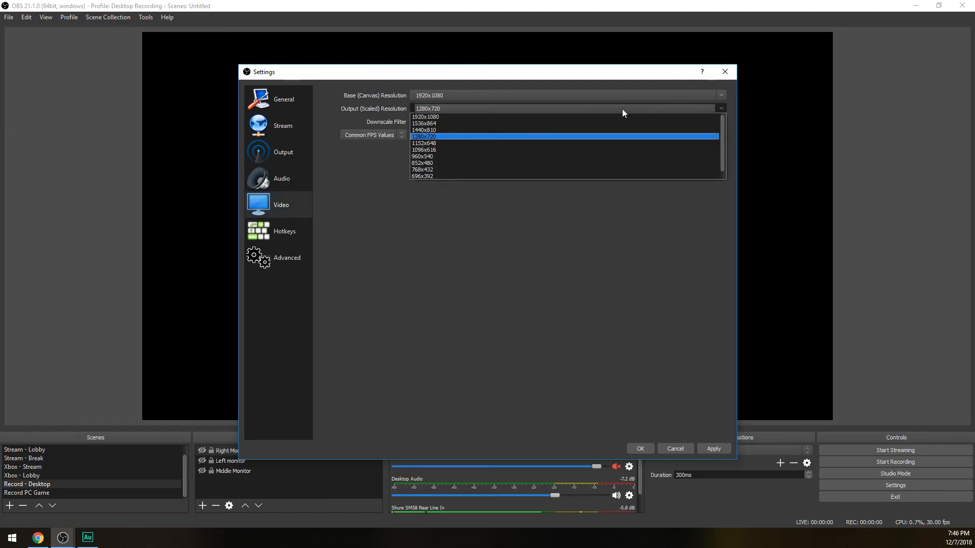
pyautogui.click(486, 117)
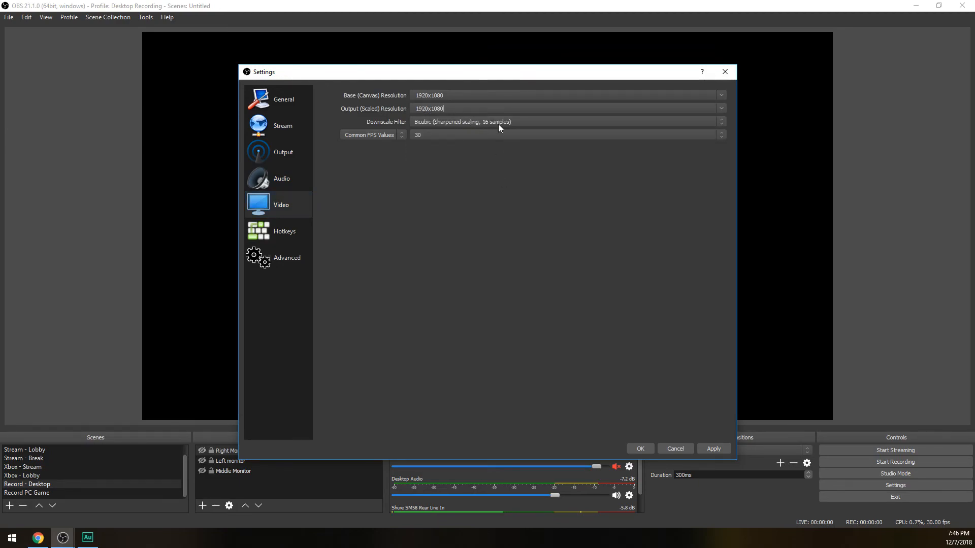
pyautogui.click(721, 134)
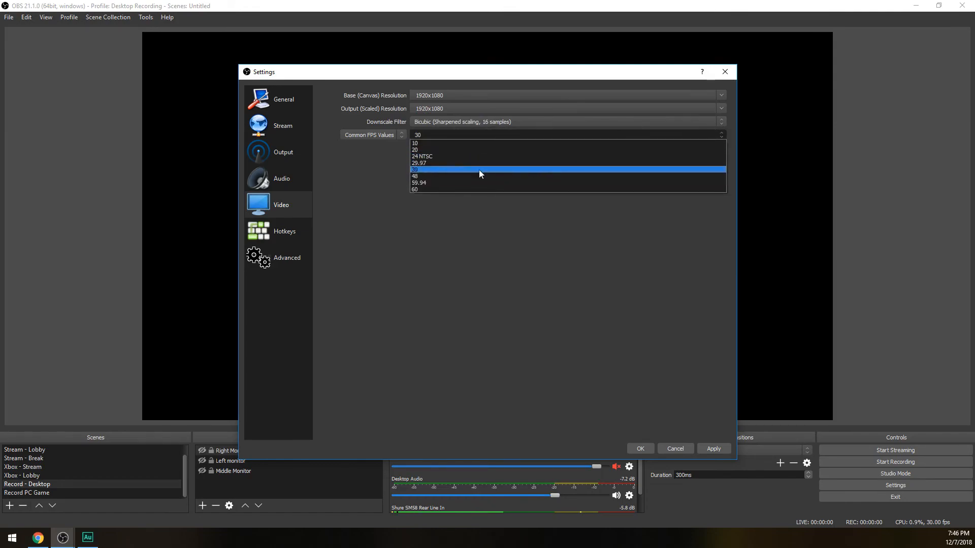
pyautogui.click(415, 190)
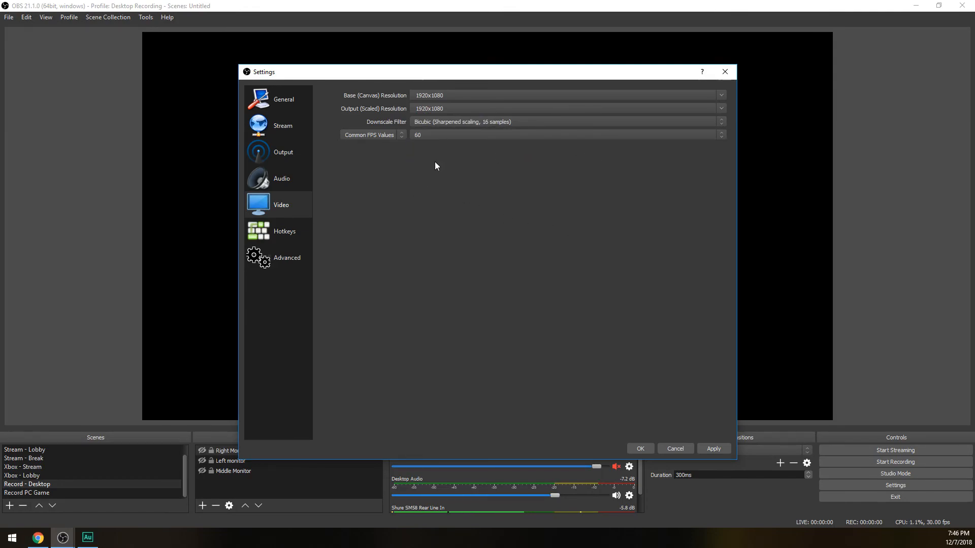
pyautogui.click(712, 449)
# Turn off output rescaling for the streaming encoder and raise its bitrate to 3500, followed by 5000
pyautogui.click(273, 151)
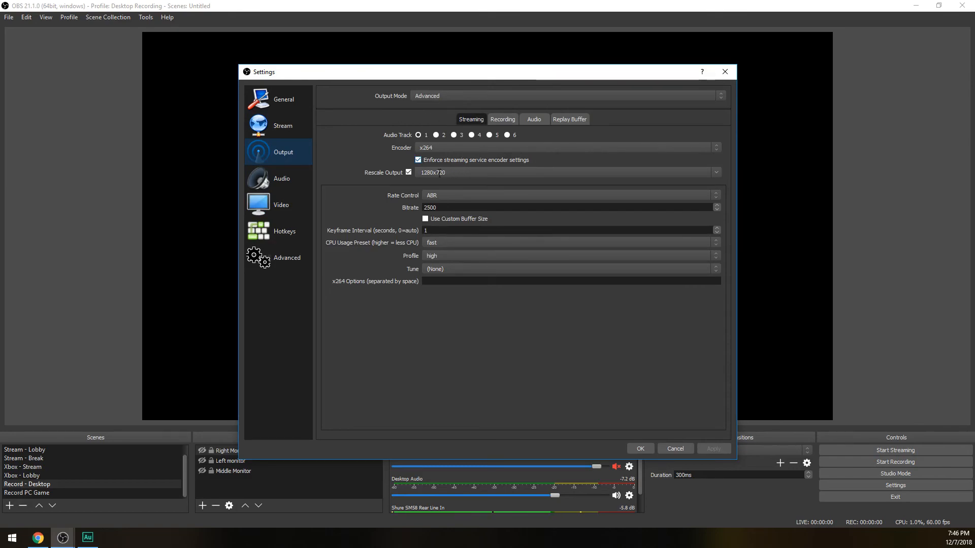
pyautogui.click(408, 172)
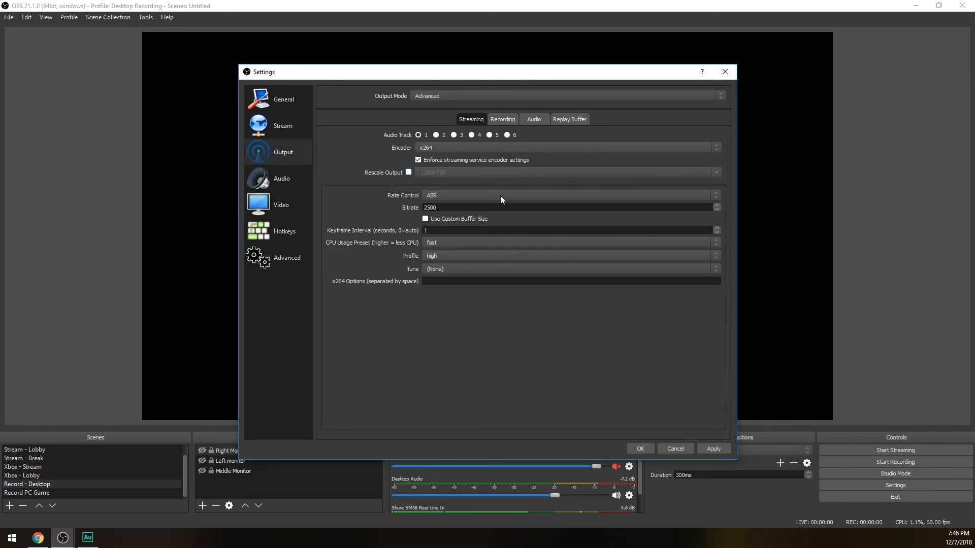
pyautogui.moveTo(442, 209); pyautogui.dragTo(365, 195)
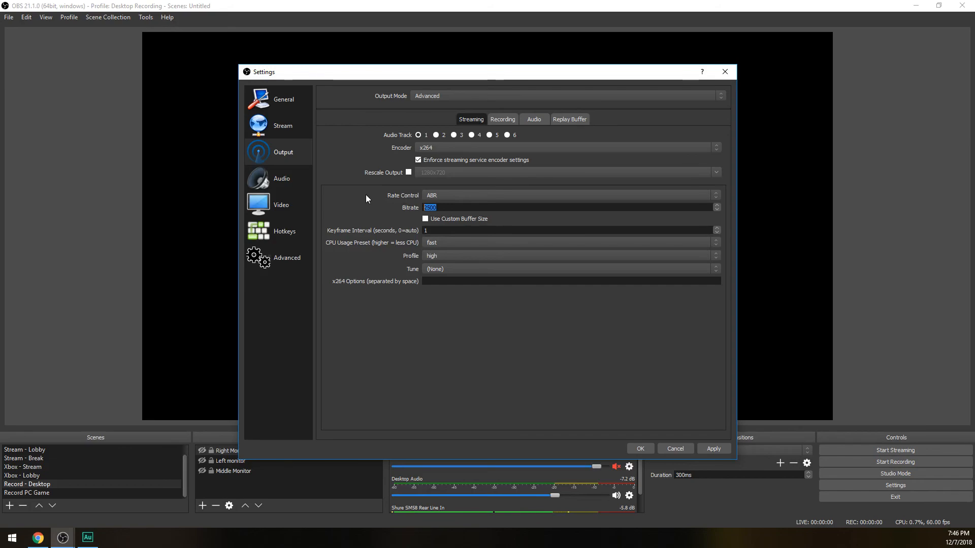
pyautogui.write('3500')
pyautogui.moveTo(441, 207); pyautogui.dragTo(375, 210)
pyautogui.write('5000')
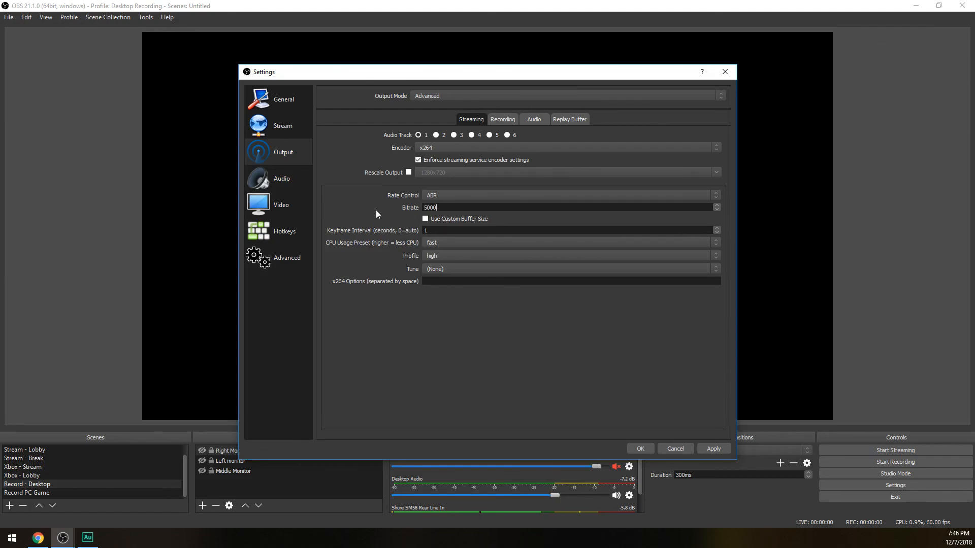